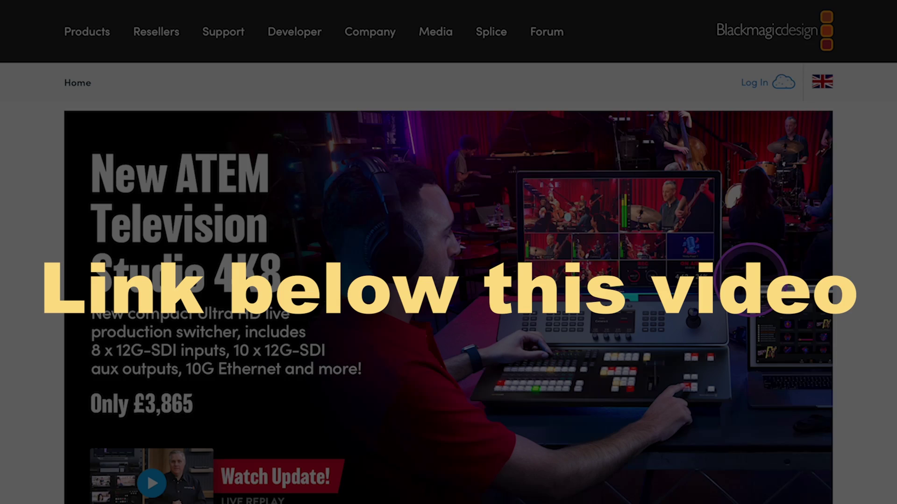
# Open the DaVinci Resolve 18.5 product page from the Blackmagic home page and read its overview.
pyautogui.scroll(-10, 749, 276)
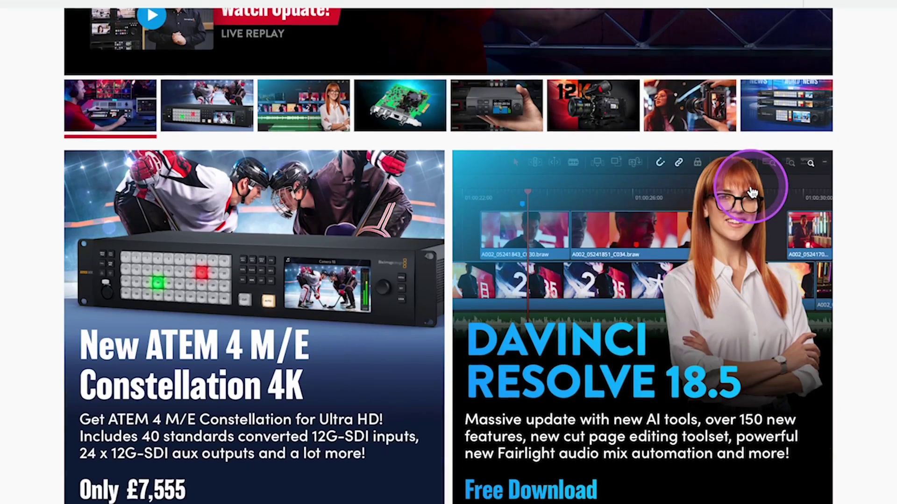
pyautogui.scroll(-2, 752, 192)
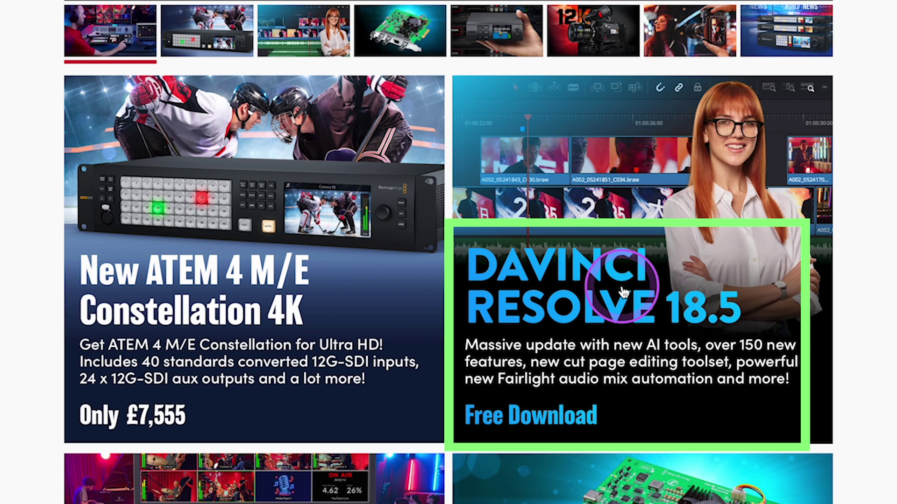
pyautogui.click(624, 292)
pyautogui.scroll(-5, 574, 277)
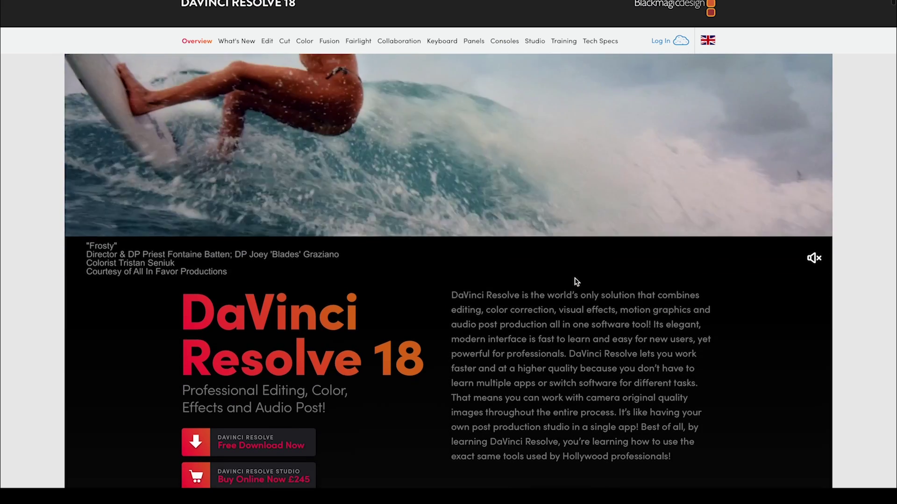
pyautogui.scroll(-3, 574, 278)
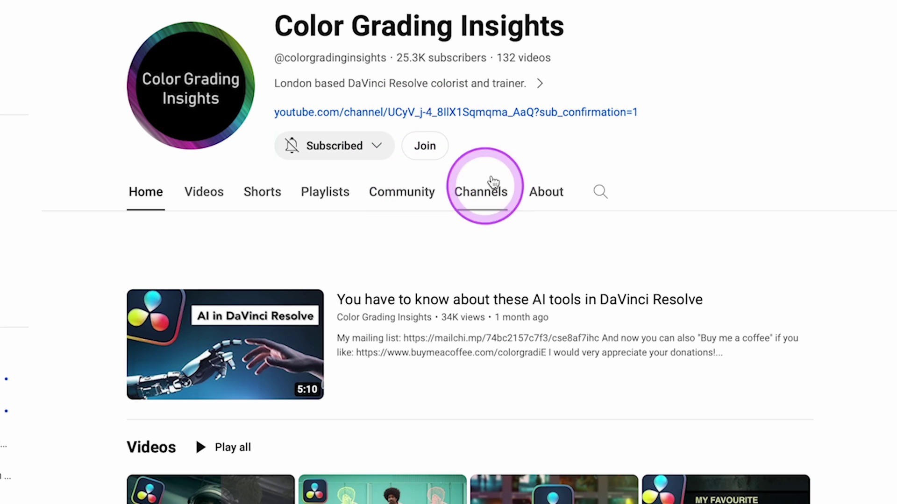
# Bring up the channel's Join membership dialog.
pyautogui.click(430, 150)
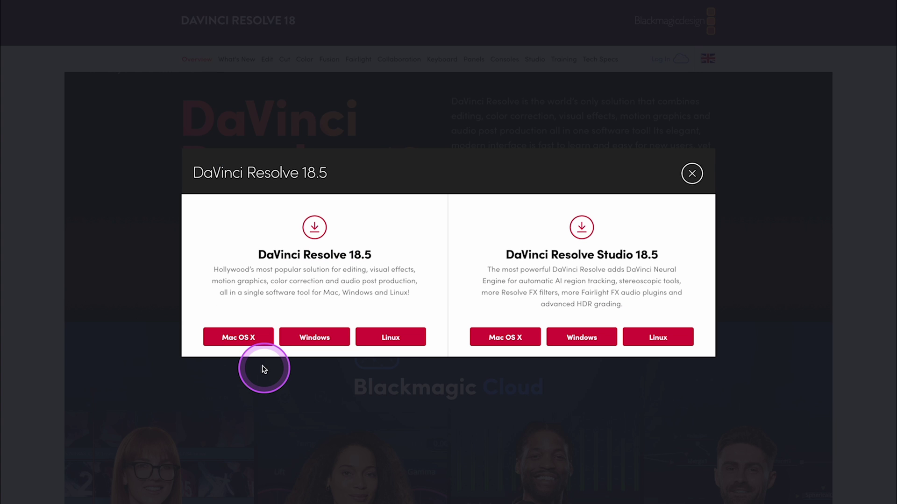
# Choose the free Mac OS X download of DaVinci Resolve 18.5 and review the registration form.
pyautogui.click(238, 339)
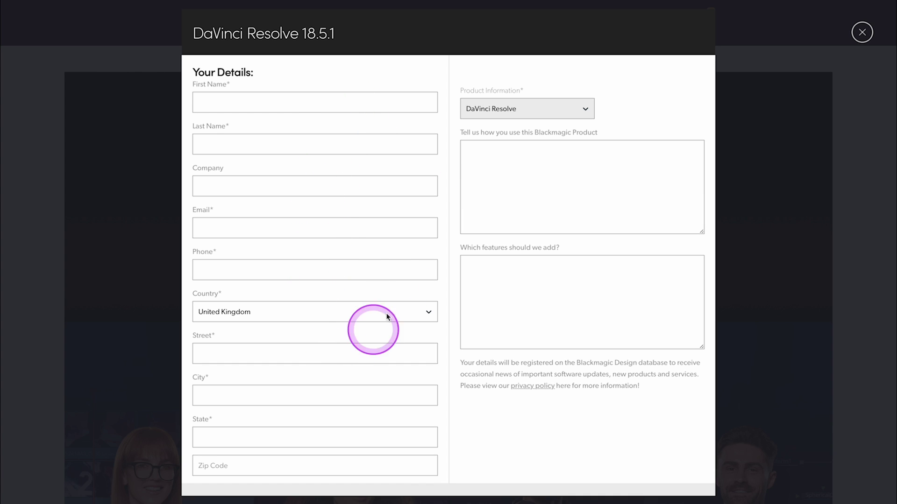
pyautogui.scroll(-2, 408, 260)
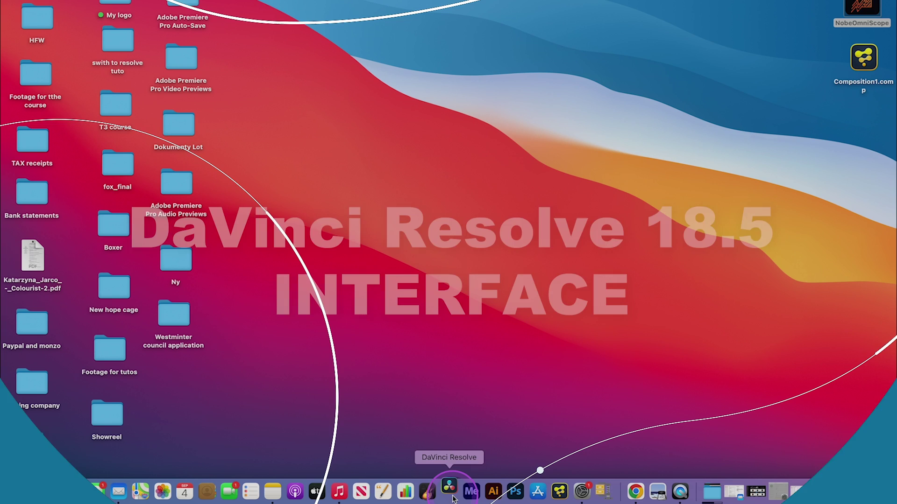
# Launch Resolve and create a new project named 'DaVinci Resolve walk through'.
pyautogui.click(450, 494)
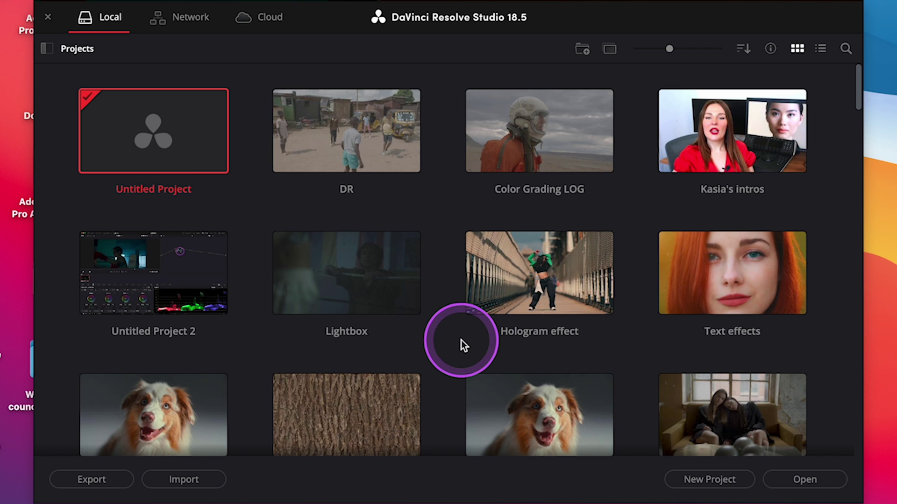
pyautogui.click(699, 484)
pyautogui.write('D')
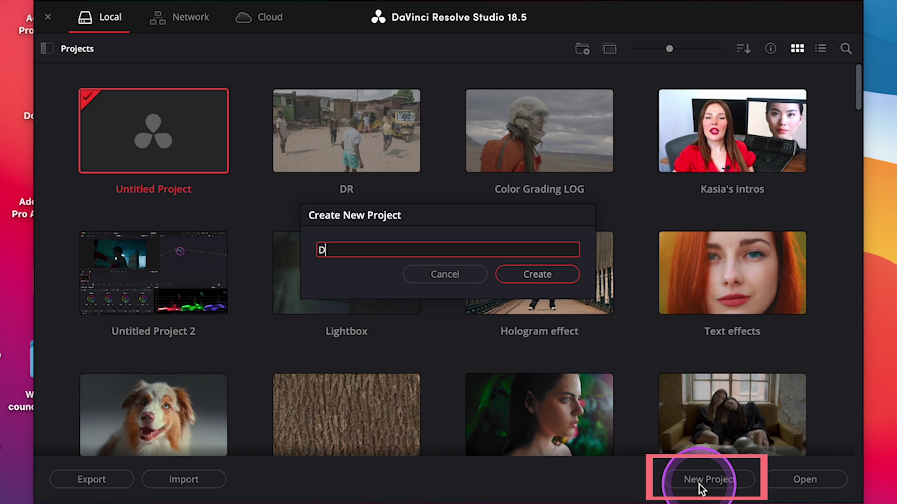
pyautogui.write('aVinci Resolve walk th')
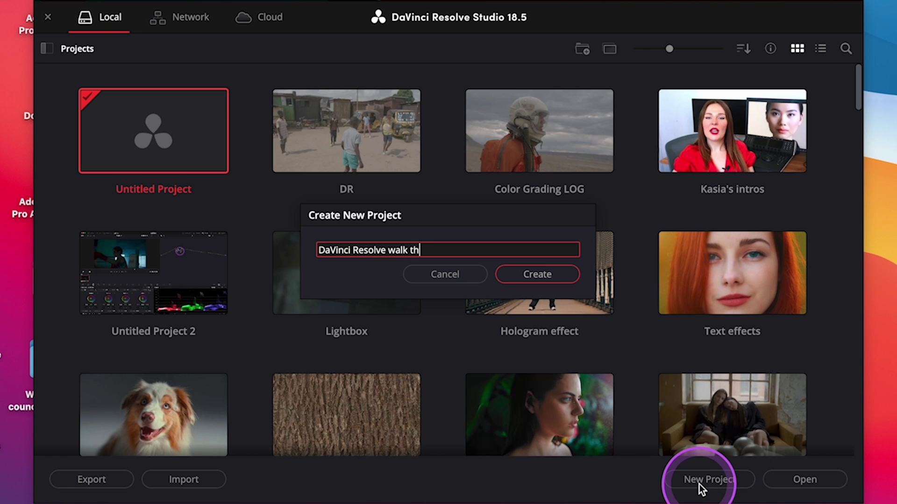
pyautogui.write('rough')
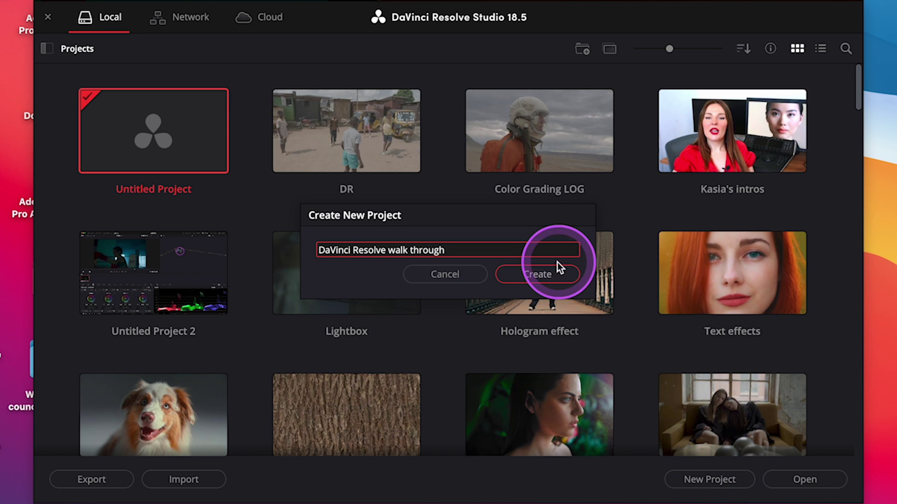
pyautogui.click(533, 279)
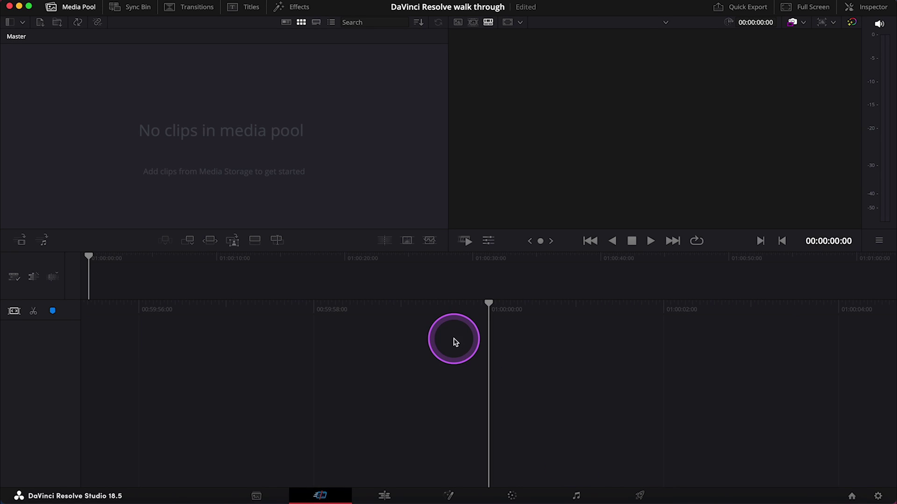
# Switch the empty project to the Media page.
pyautogui.click(256, 496)
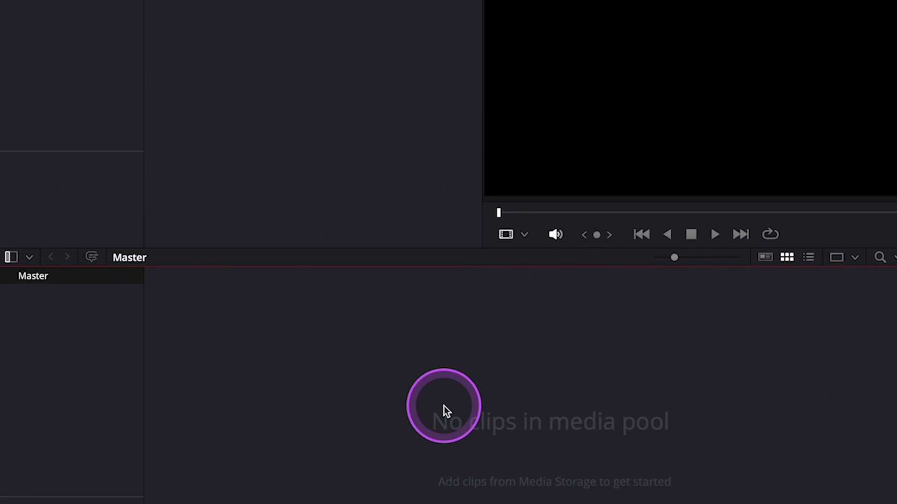
# Start Import Media from the media pool and search Downloads for 'kids'.
pyautogui.rightClick(444, 336)
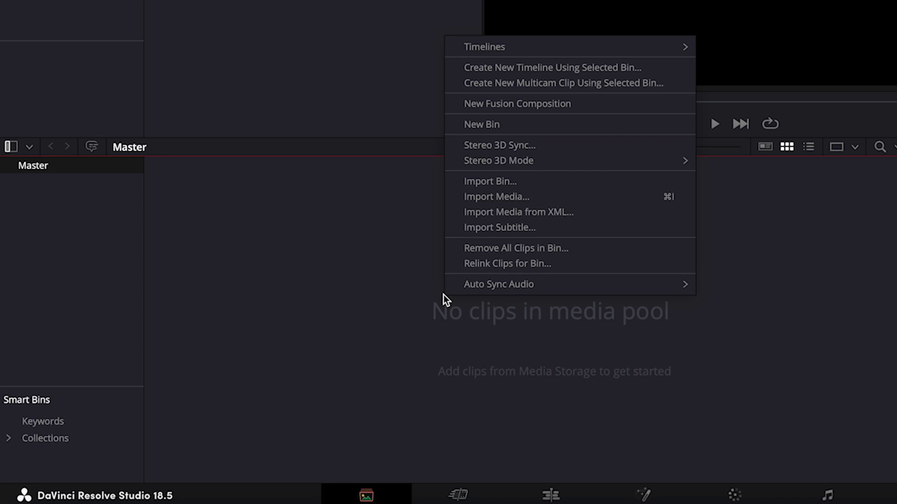
pyautogui.click(508, 196)
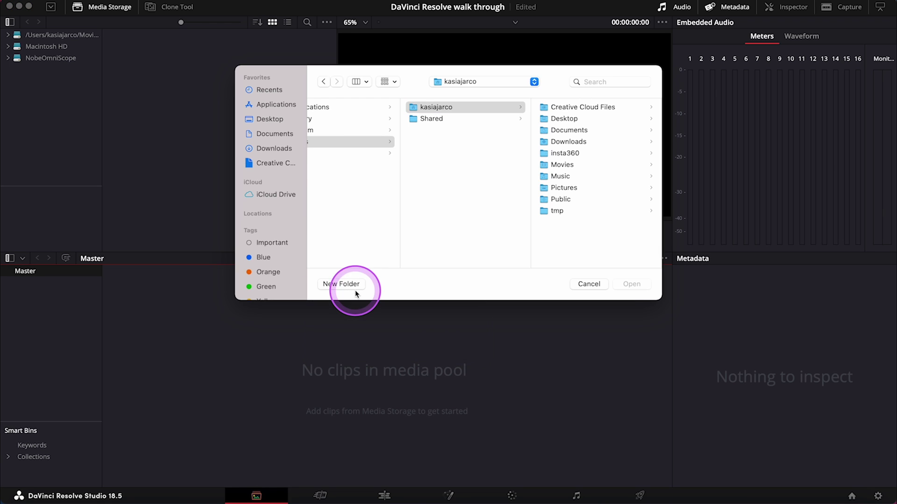
pyautogui.click(274, 148)
pyautogui.click(584, 83)
pyautogui.write('kids')
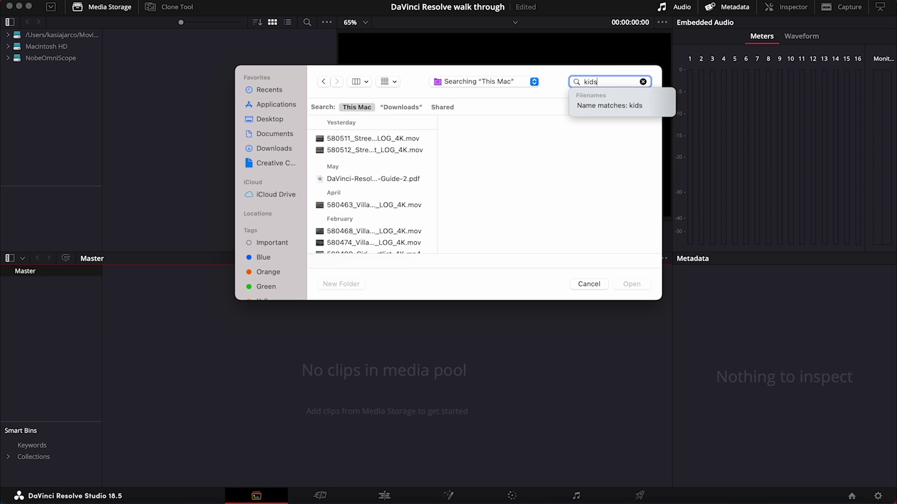
pyautogui.click(401, 107)
# Import all six clips from the Kids folder and change the project frame rate to match.
pyautogui.click(333, 230)
pyautogui.press('super+a')
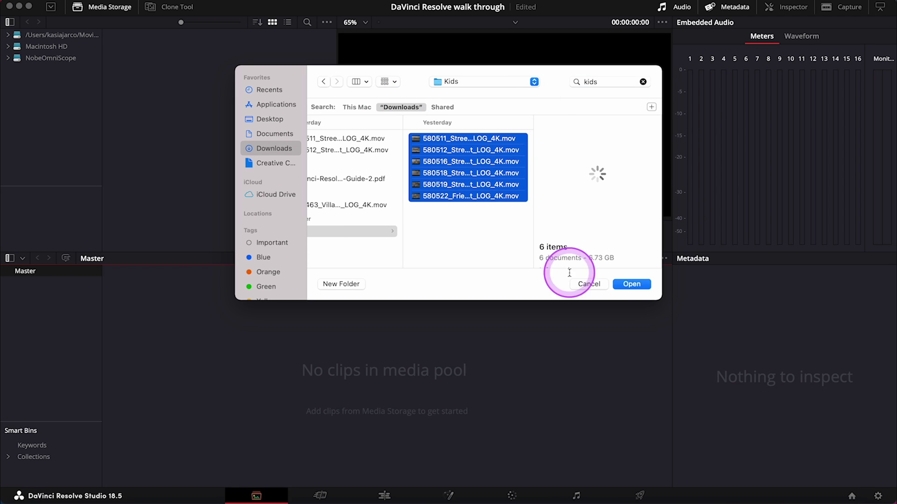
pyautogui.click(631, 284)
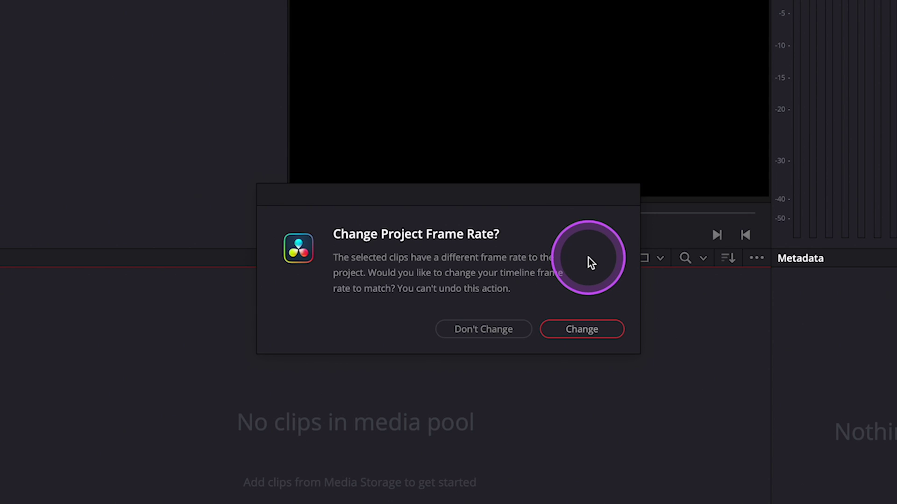
pyautogui.click(592, 328)
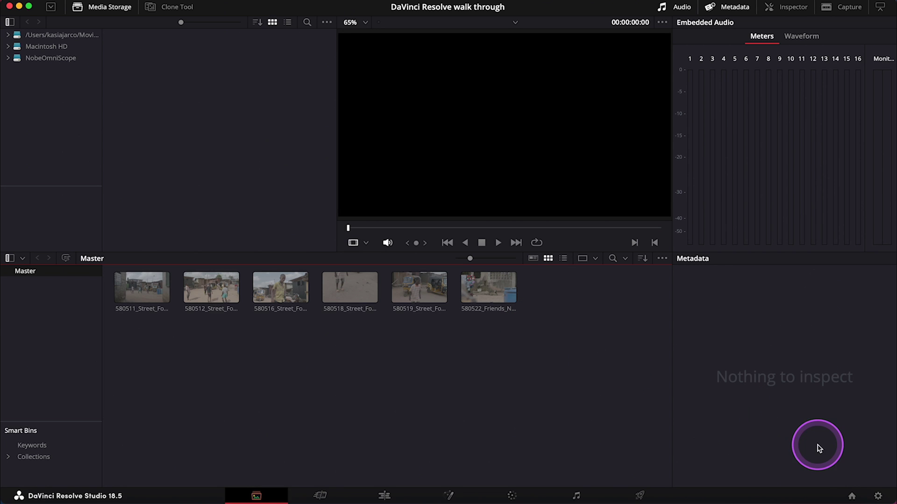
pyautogui.click(878, 497)
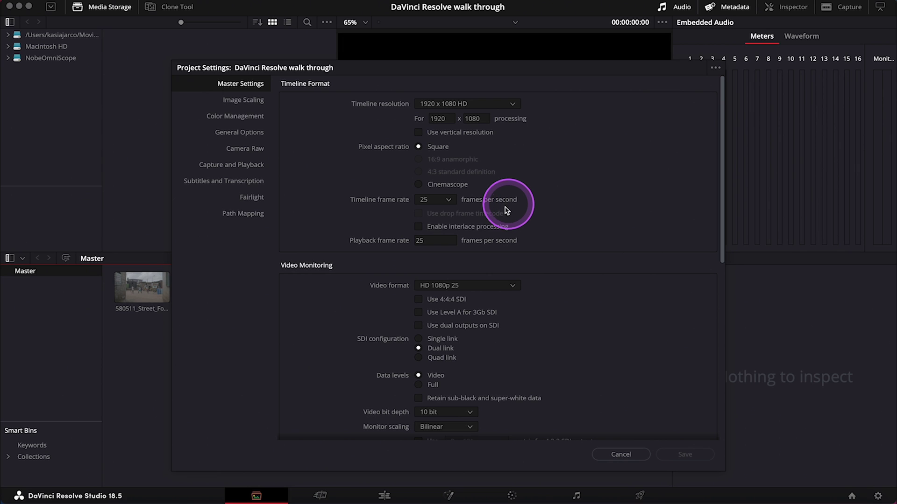
pyautogui.click(623, 454)
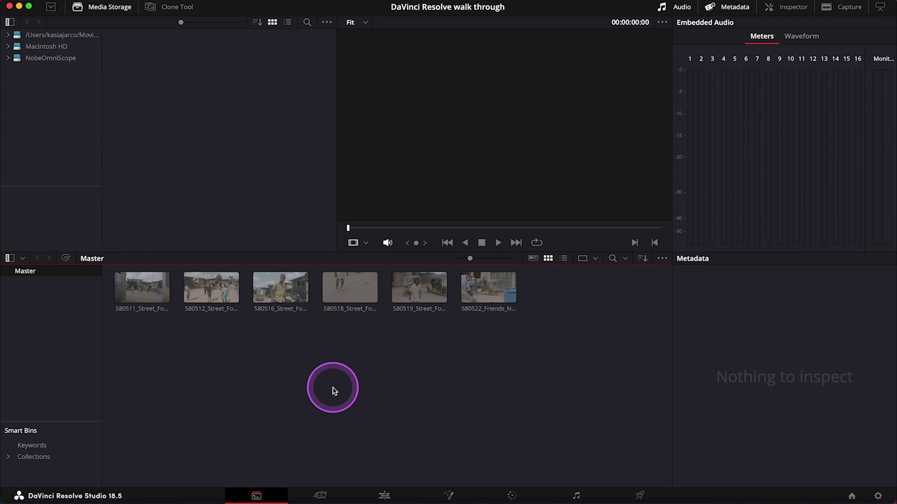
# Create a new bin named 'Footage' under Master.
pyautogui.rightClick(334, 391)
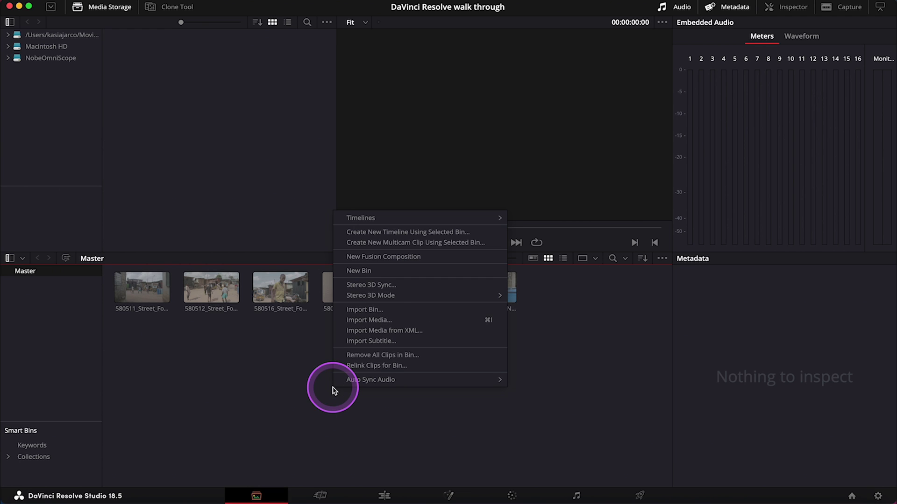
pyautogui.click(368, 278)
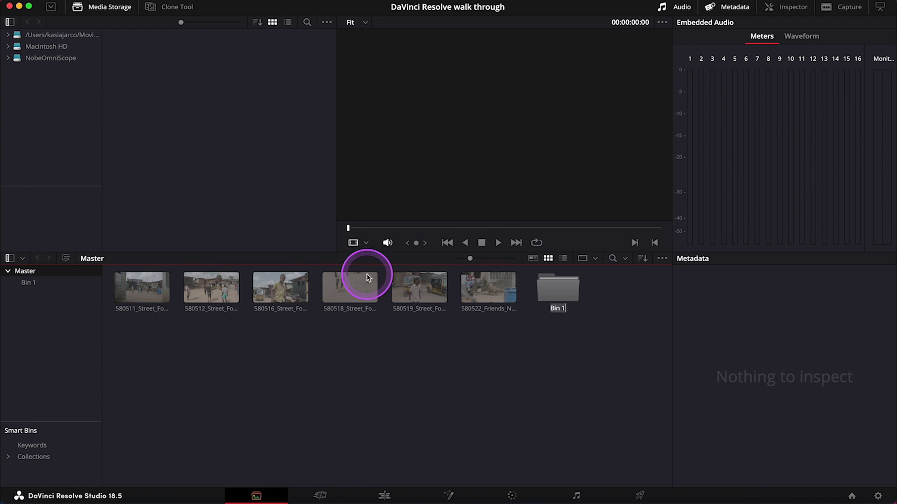
pyautogui.write('F')
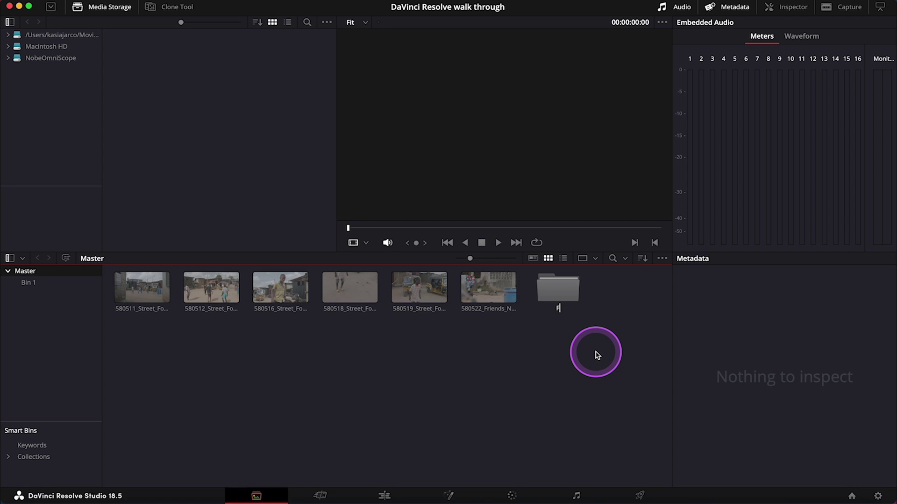
pyautogui.write('ootage')
pyautogui.press('Return')
# Move all six clips into the Footage bin.
pyautogui.click(155, 296)
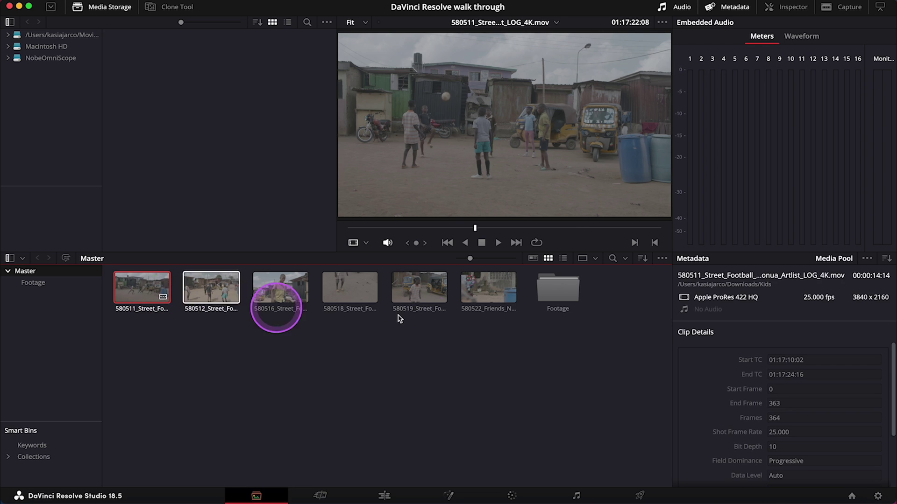
pyautogui.keyDown('shift'); pyautogui.click(490, 299); pyautogui.keyUp('shift')
pyautogui.moveTo(490, 299); pyautogui.dragTo(562, 301)
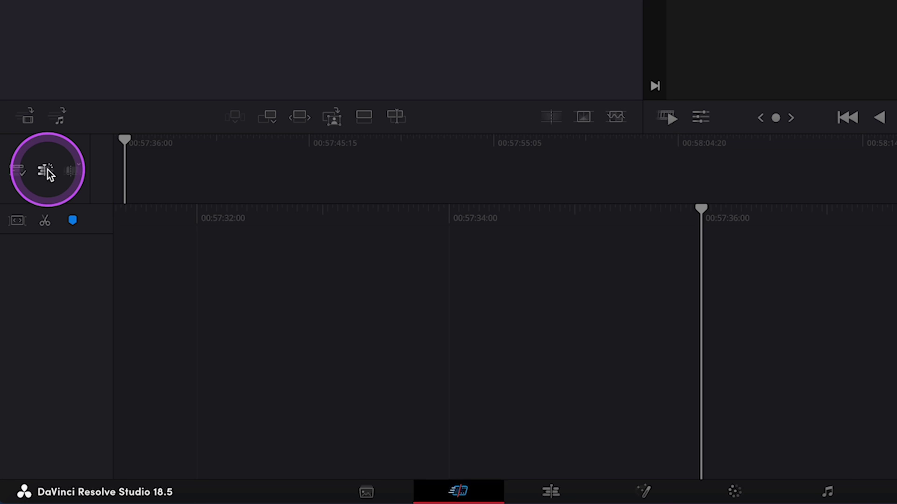
# Select all six clips in the Footage bin on the Cut page.
pyautogui.keyDown('shift'); pyautogui.click(399, 68); pyautogui.keyUp('shift')
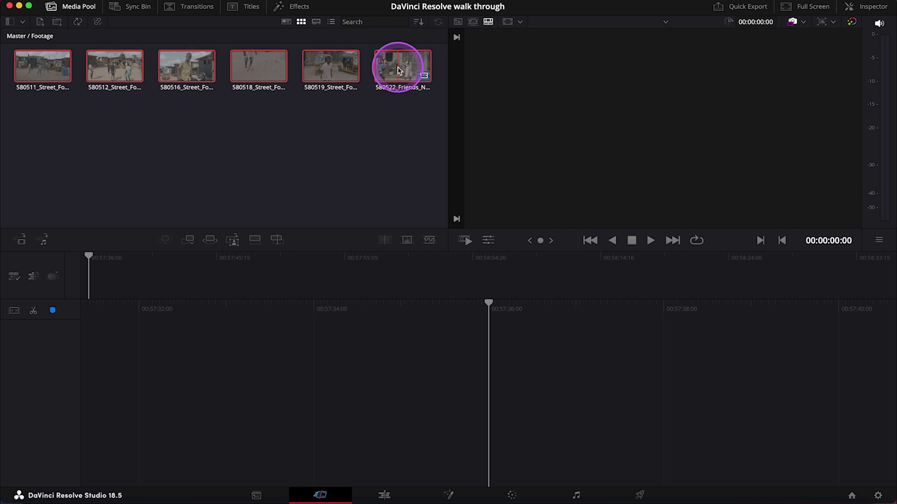
# Append the six clips to a new Timeline 1 and return to 01:00:00:00.
pyautogui.click(189, 240)
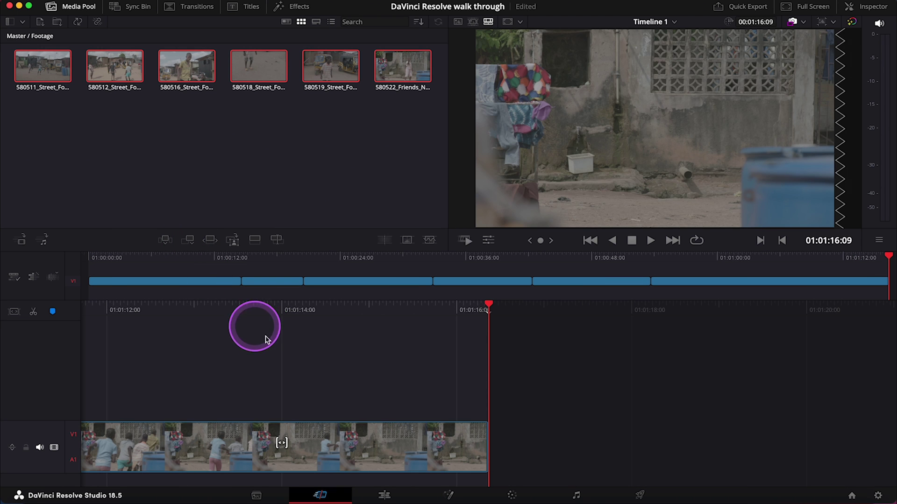
pyautogui.scroll(5, 291, 337)
pyautogui.scroll(15, 290, 338)
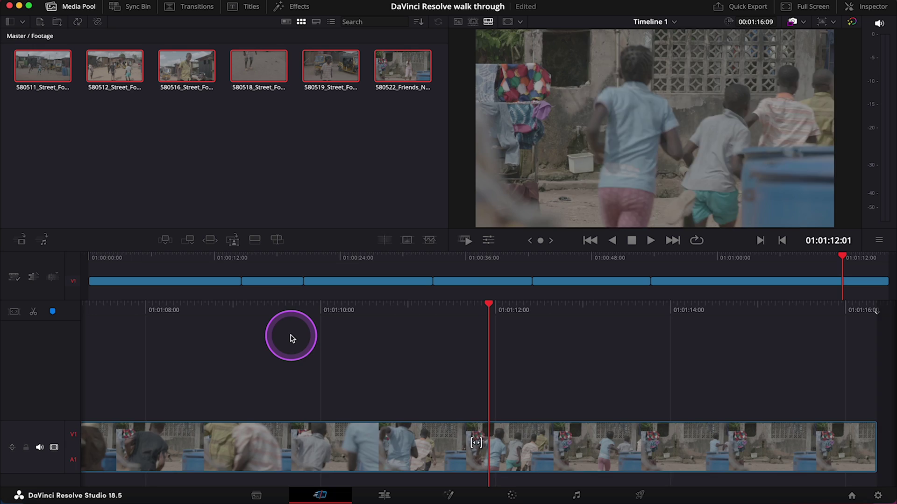
pyautogui.scroll(20, 290, 338)
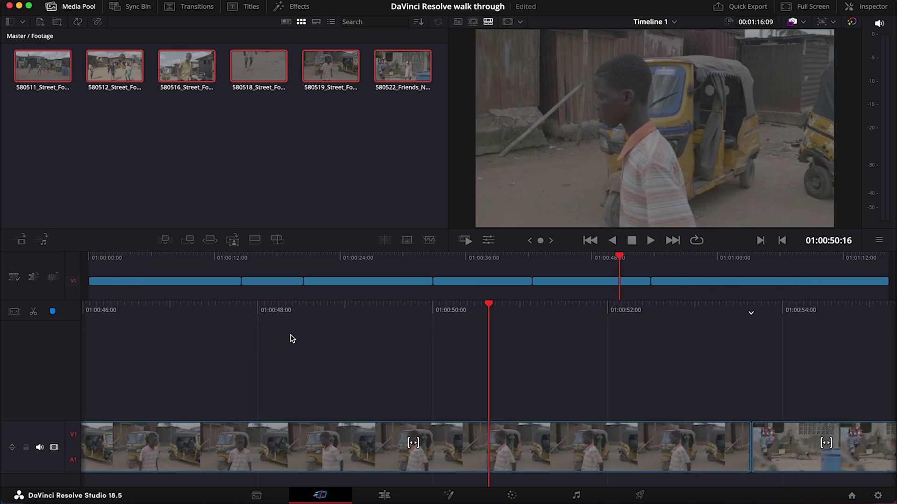
pyautogui.scroll(13, 291, 338)
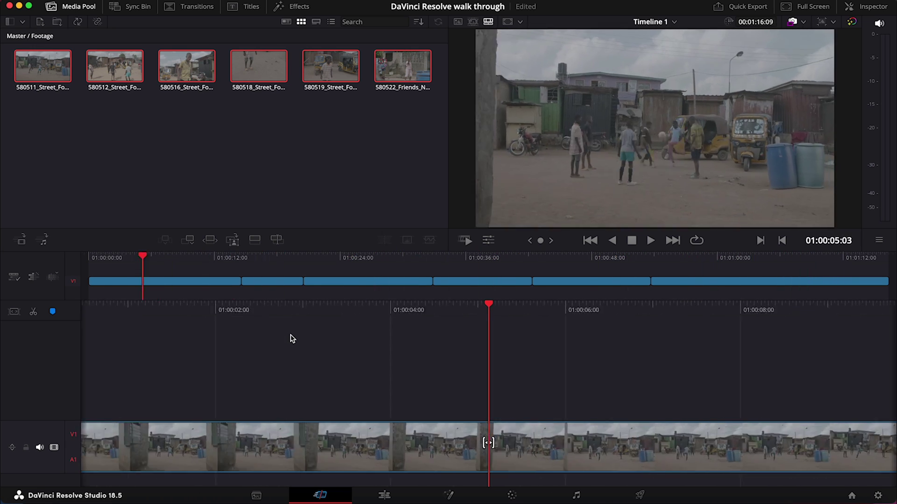
pyautogui.moveTo(554, 350); pyautogui.dragTo(619, 356)
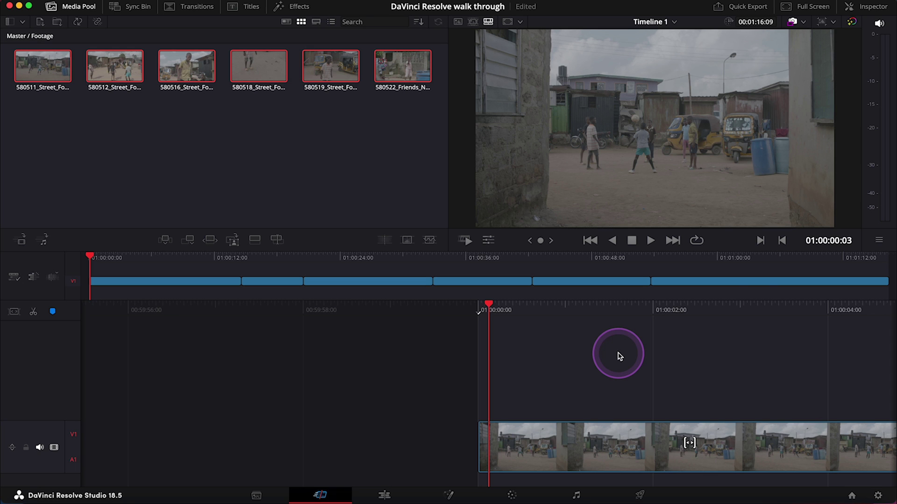
# Run the Boring Detector on Timeline 1 with 'Edits longer than' set to 3 seconds.
pyautogui.click(619, 355)
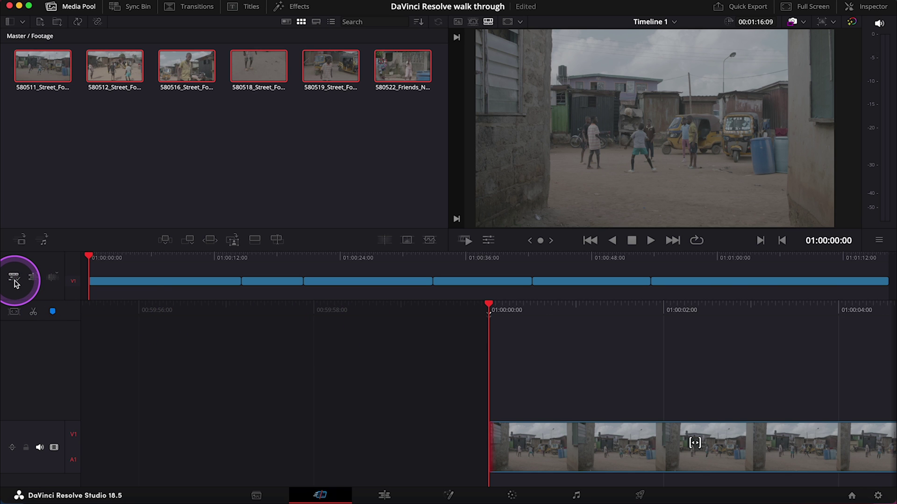
pyautogui.click(14, 279)
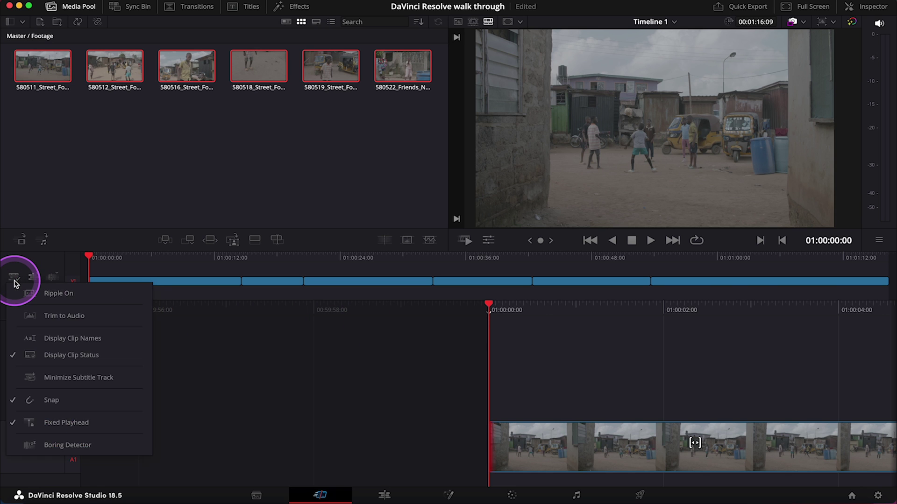
pyautogui.click(56, 446)
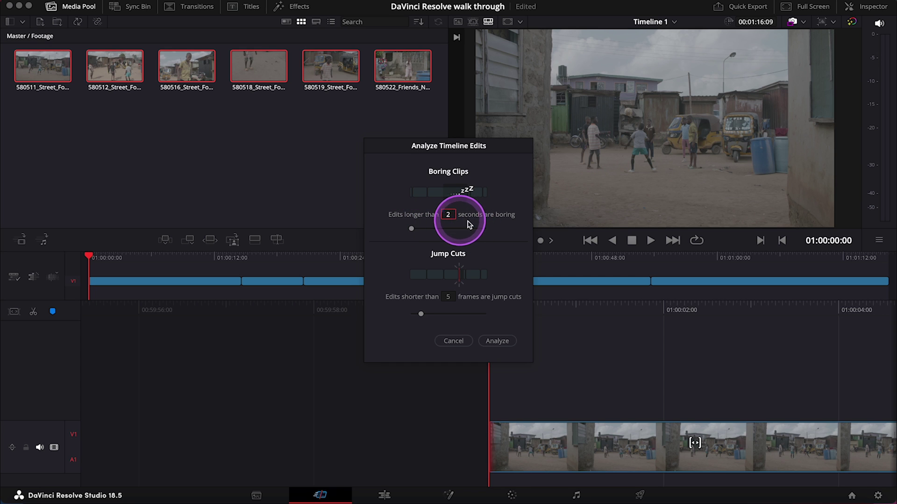
pyautogui.press('BackSpace')
pyautogui.write('3')
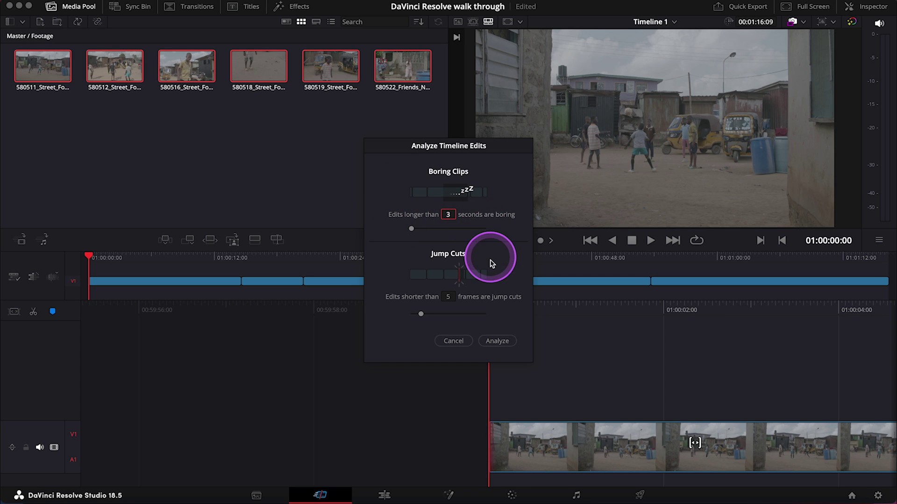
pyautogui.click(498, 342)
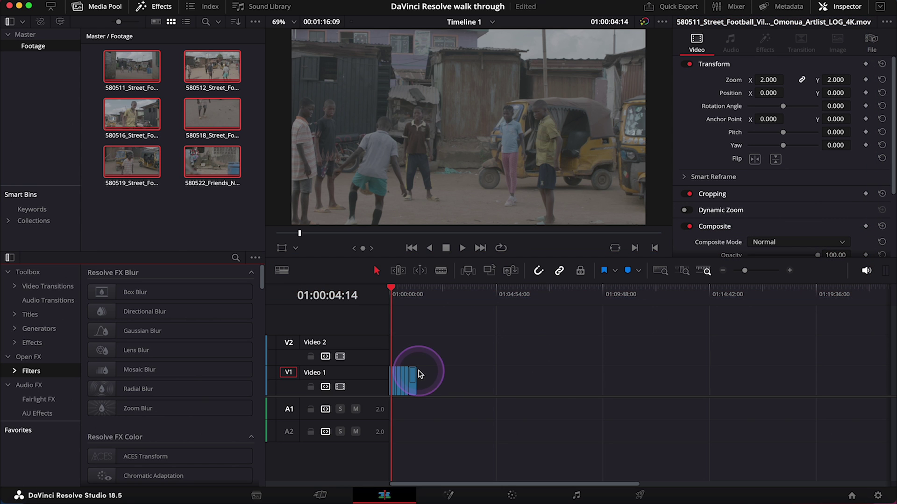
# Move the playhead back to the start of Timeline 1.
pyautogui.scroll(5, 419, 373)
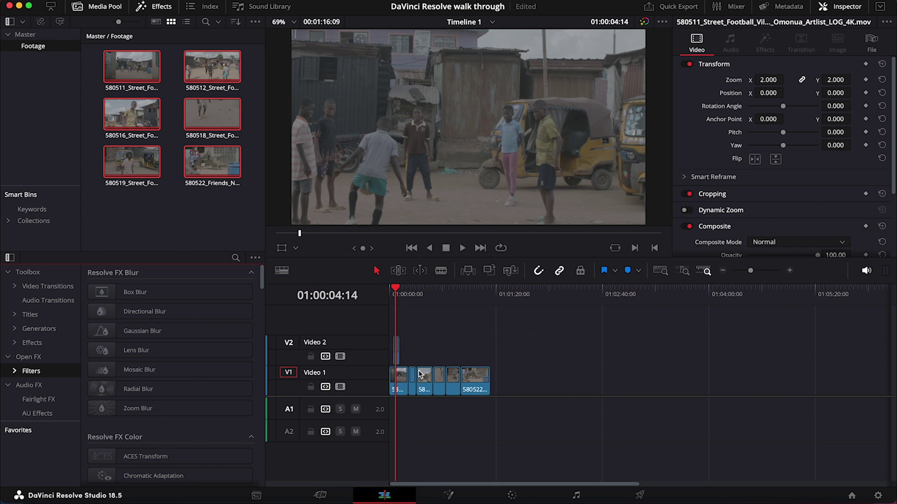
pyautogui.scroll(5, 419, 373)
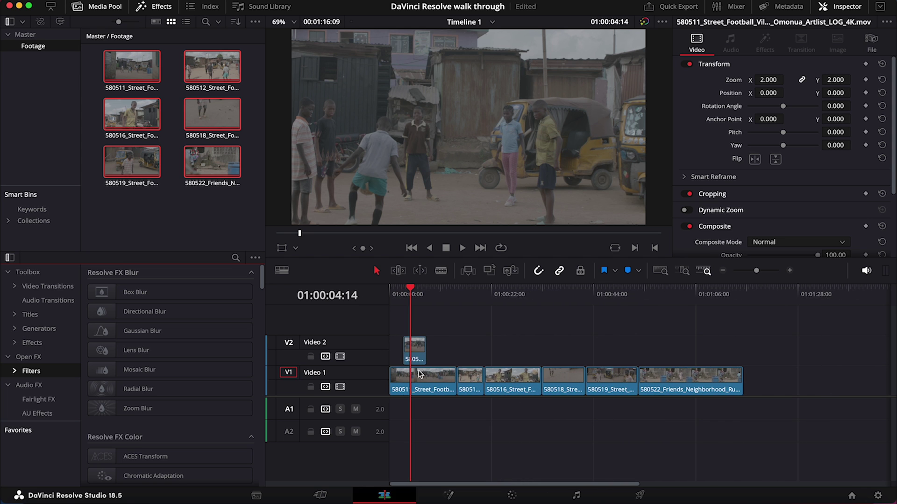
pyautogui.moveTo(412, 290); pyautogui.dragTo(386, 301)
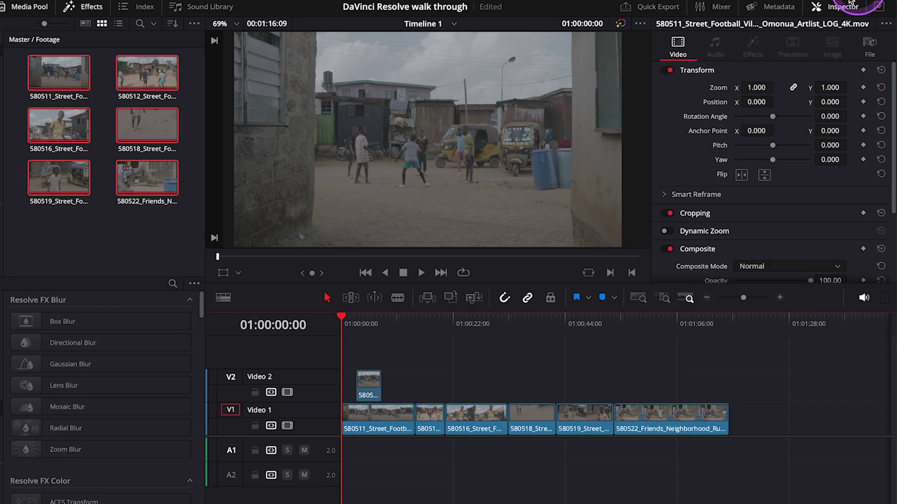
# Toggle the Inspector off and on, then lift clips 580512 and 580516 from V1 to V2.
pyautogui.click(818, 8)
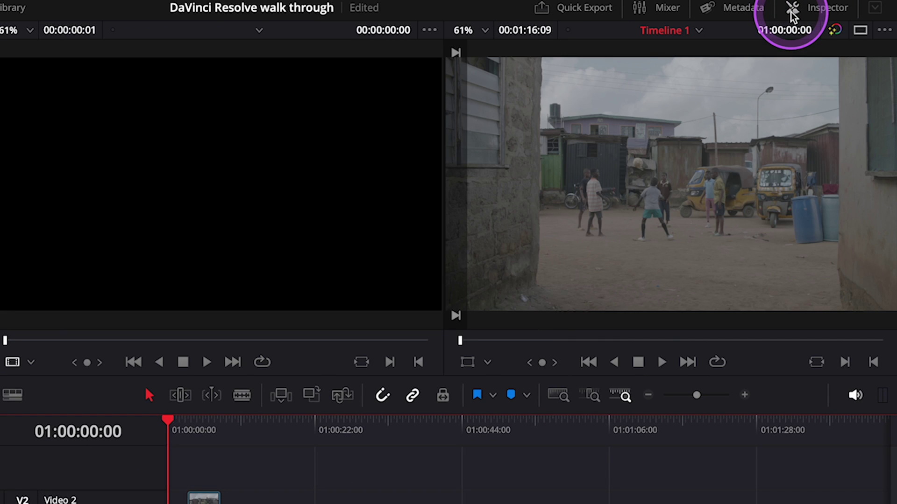
pyautogui.click(791, 11)
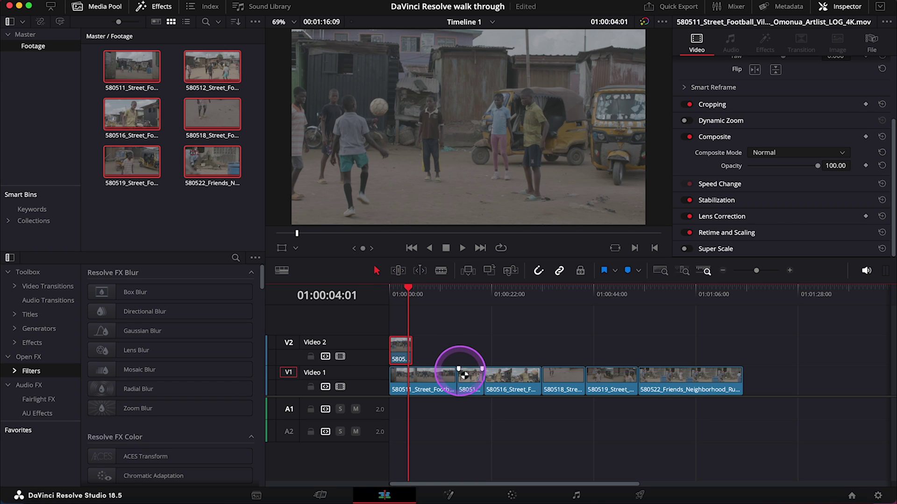
pyautogui.moveTo(465, 375); pyautogui.dragTo(468, 353)
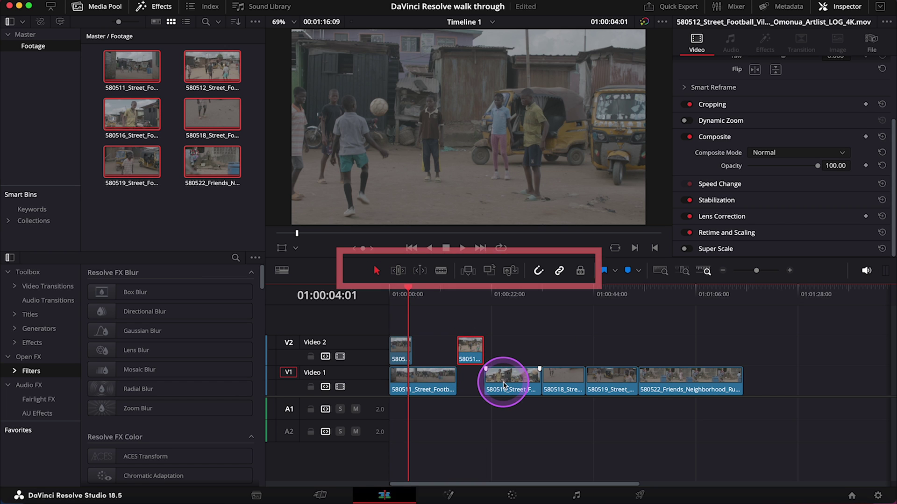
pyautogui.moveTo(503, 385); pyautogui.dragTo(505, 358)
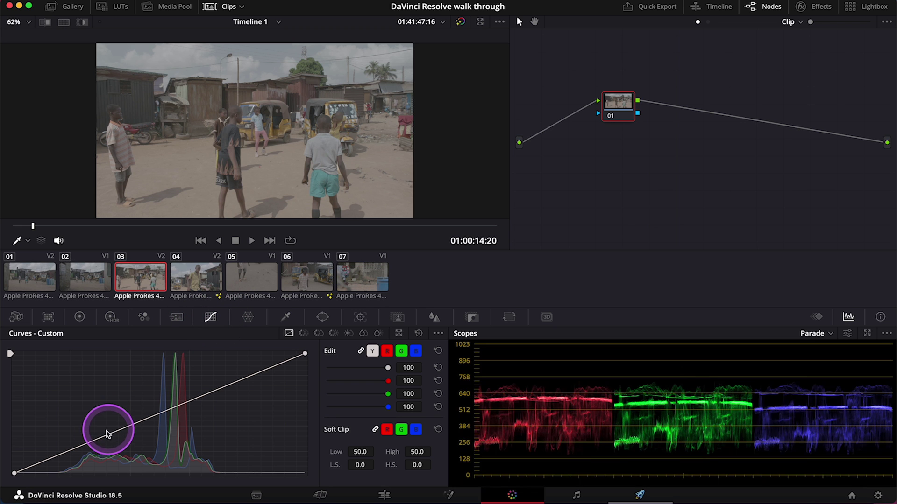
# Shape clip 03's Custom Curve into an S-curve, lowering the shadows and raising the highlights.
pyautogui.click(94, 439)
pyautogui.moveTo(94, 440); pyautogui.dragTo(97, 450)
pyautogui.click(226, 391)
pyautogui.moveTo(226, 390); pyautogui.dragTo(223, 380)
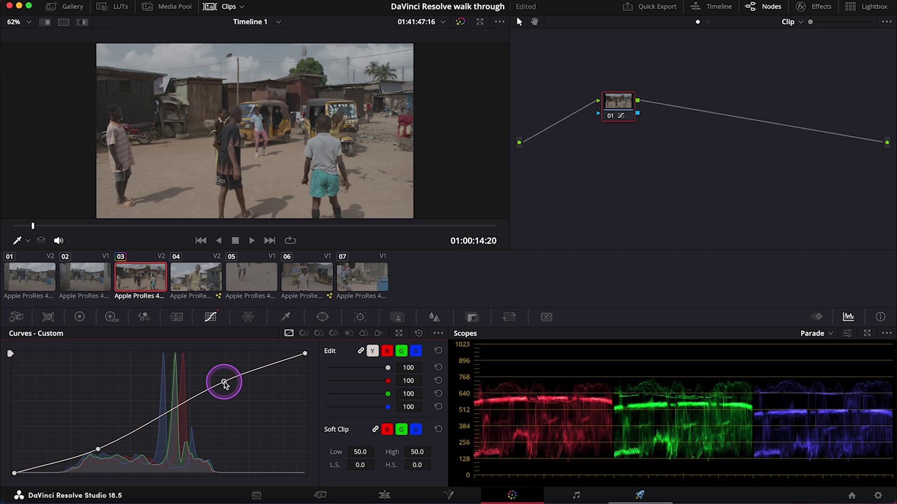
# Cycle through the Primaries, HDR, RGB Mixer, Motion, Warper and Qualifier palettes to reach Window.
pyautogui.click(79, 317)
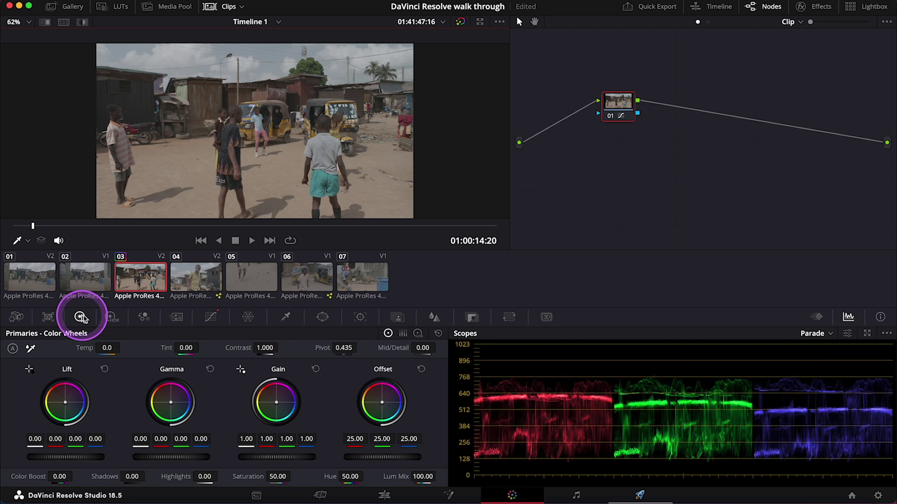
pyautogui.click(112, 319)
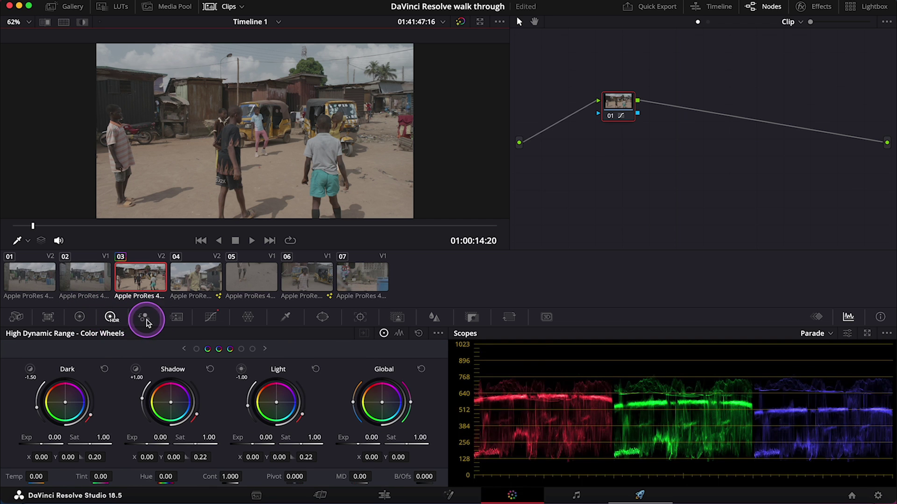
pyautogui.click(178, 320)
pyautogui.click(211, 317)
pyautogui.click(248, 317)
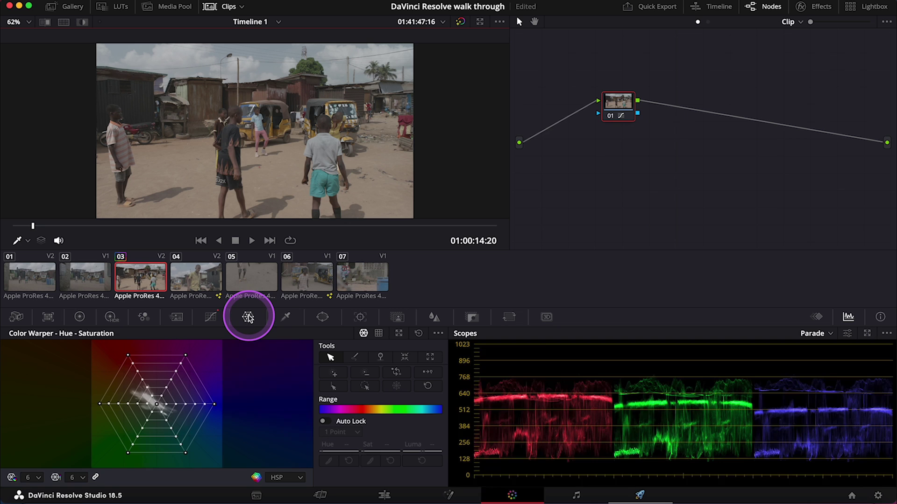
pyautogui.click(285, 317)
pyautogui.click(322, 317)
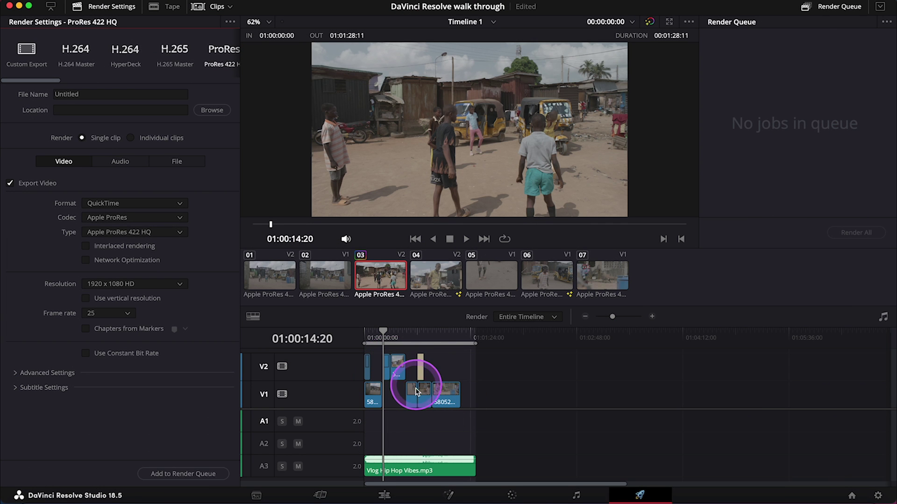
# End the render range at 01:01:16:05, try H.264, HyperDeck and H.265, then keep ProRes 422 HQ.
pyautogui.scroll(5, 417, 403)
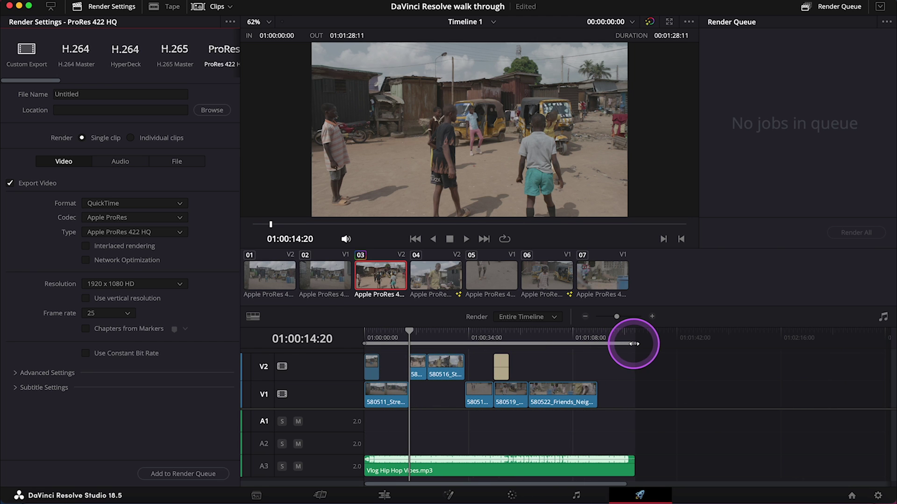
pyautogui.moveTo(633, 343); pyautogui.dragTo(597, 343)
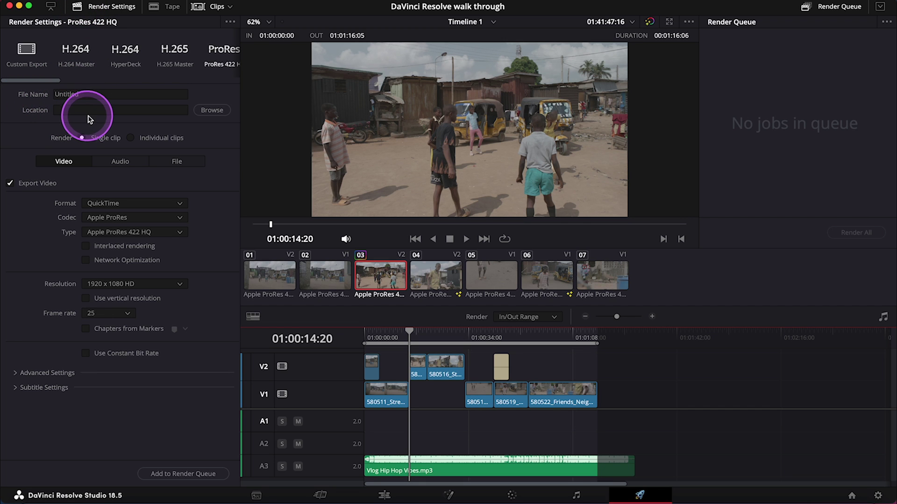
pyautogui.click(79, 58)
pyautogui.click(125, 58)
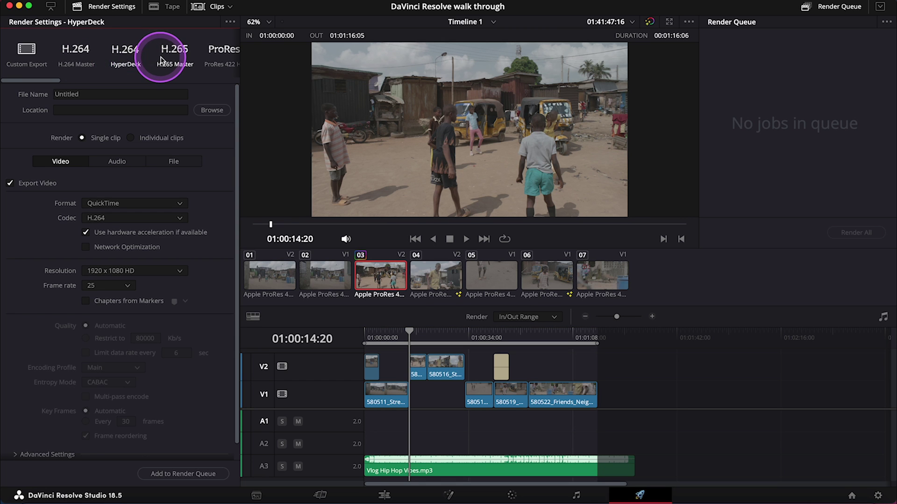
pyautogui.click(161, 60)
pyautogui.hscroll(3, 161, 58)
pyautogui.click(161, 58)
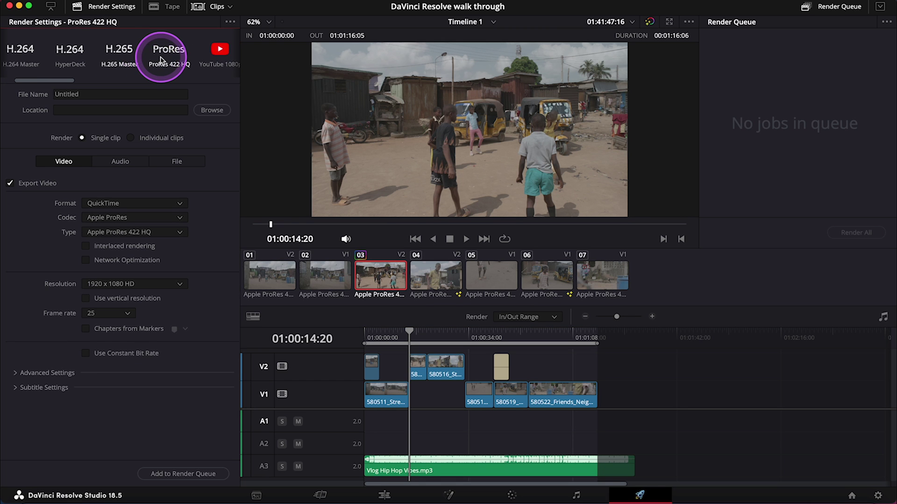